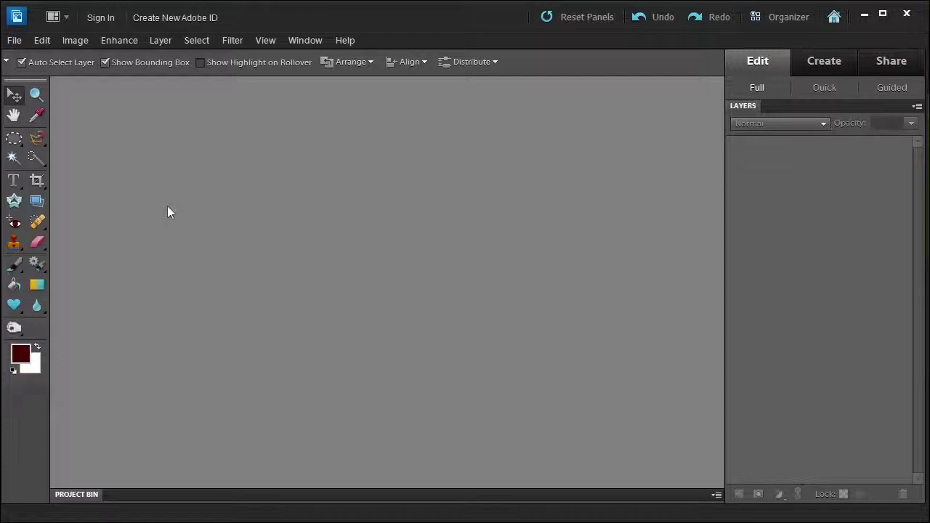
# Create a blank 800 by 600 pixel RGB document at 240 pixels/inch with a white background.
pyautogui.click(16, 42)
pyautogui.moveTo(36, 54)
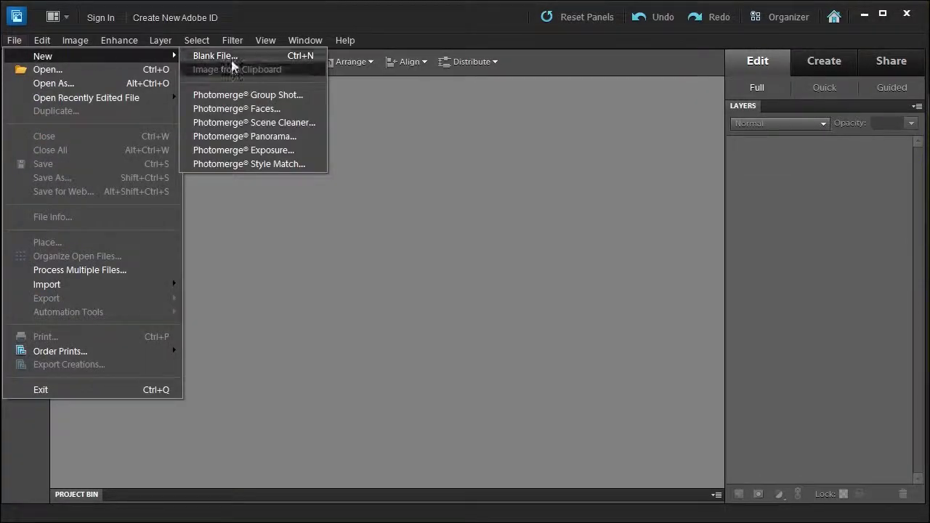
pyautogui.click(231, 55)
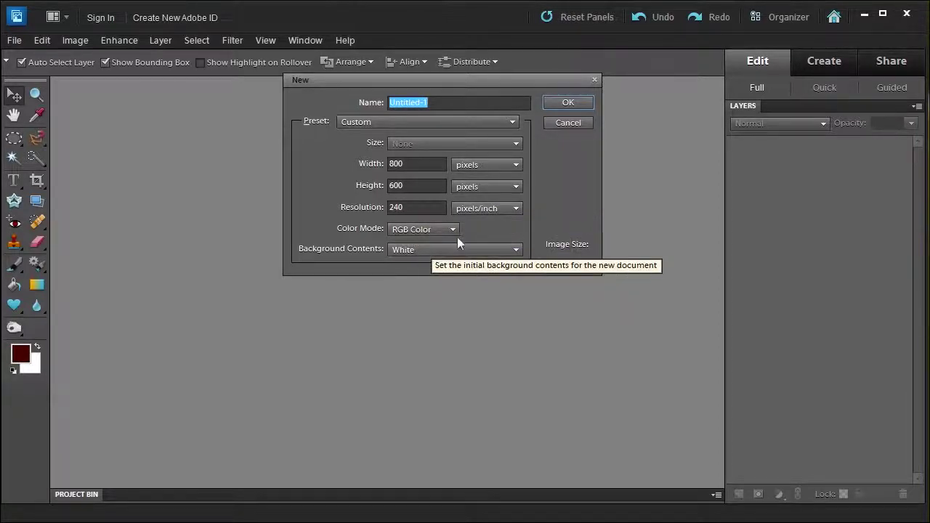
pyautogui.click(566, 102)
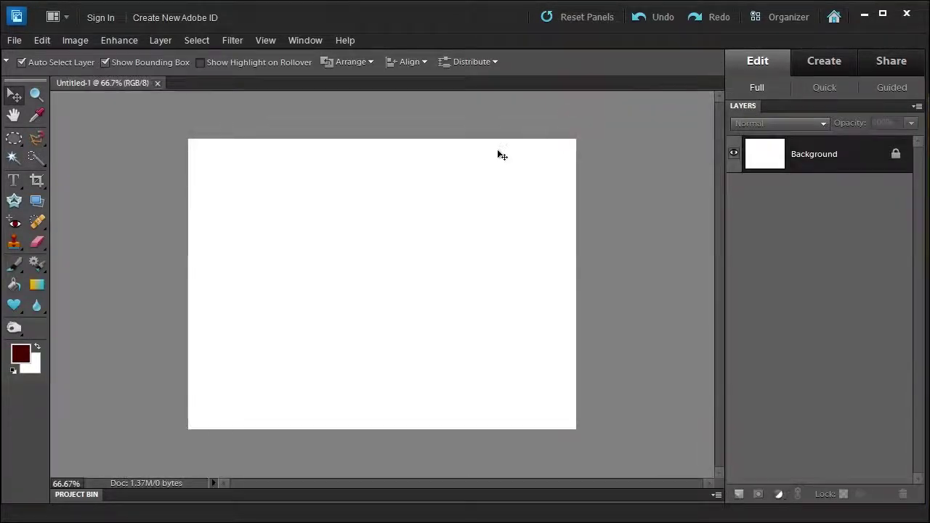
# Fill the Background layer with the cyan-to-green rainbow linear gradient, running horizontally from the canvas's left edge to its right edge.
pyautogui.click(35, 285)
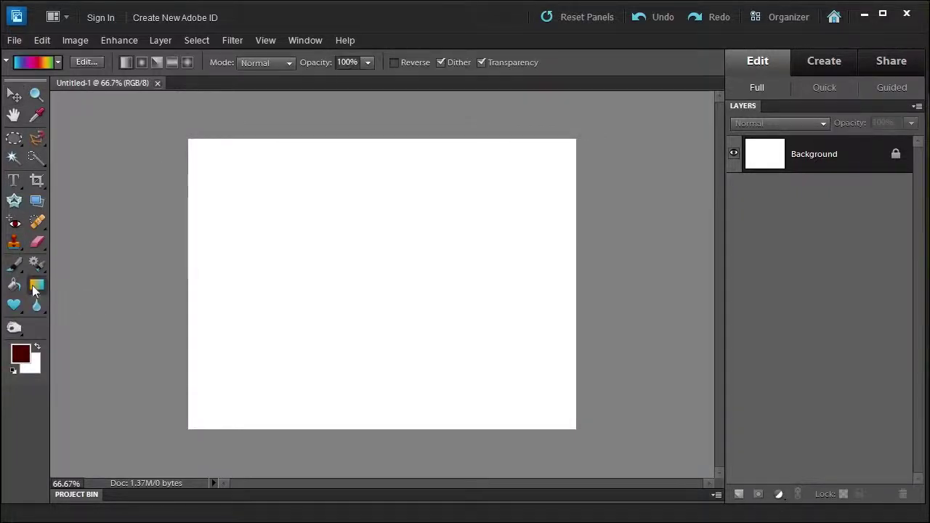
pyautogui.click(57, 63)
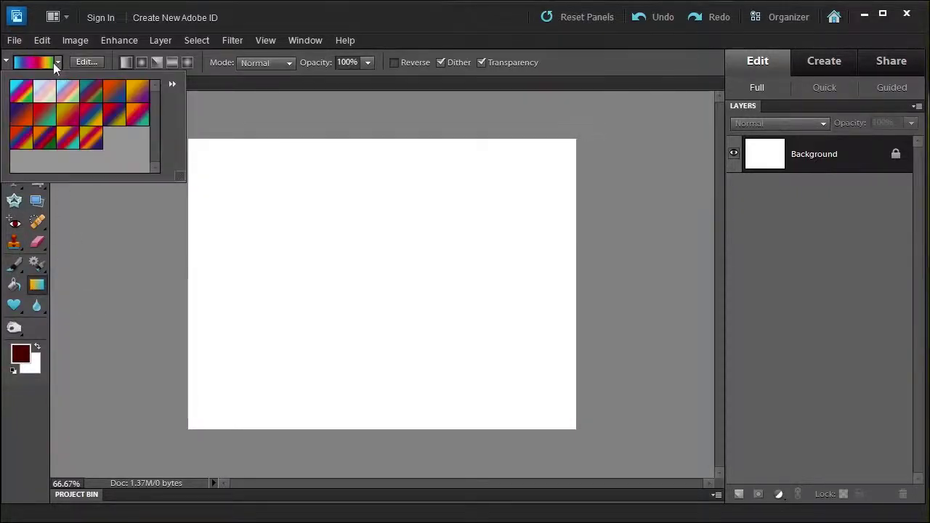
pyautogui.doubleClick(16, 95)
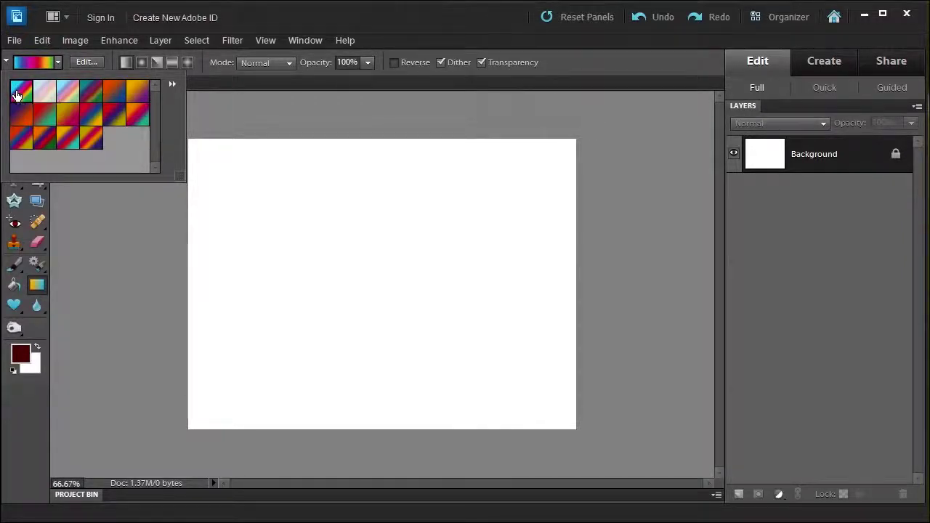
pyautogui.moveTo(194, 274); pyautogui.dragTo(565, 274)
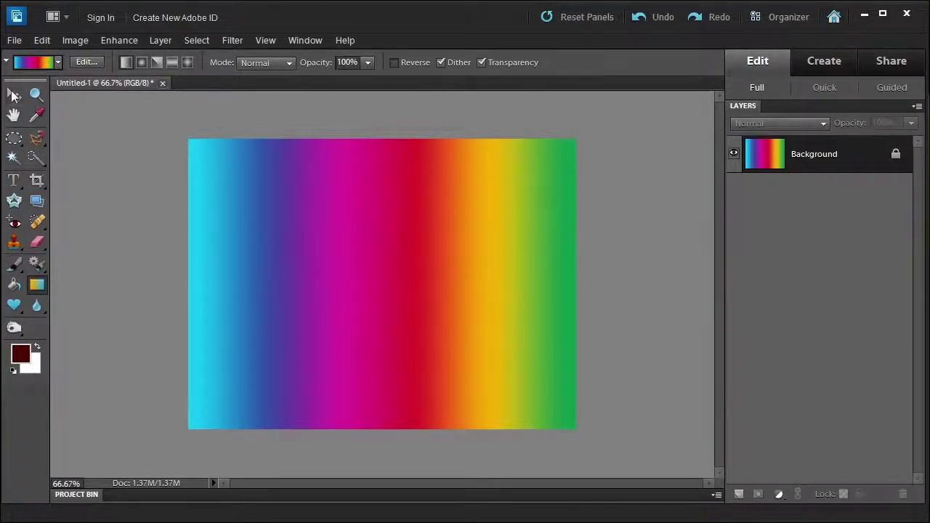
# Duplicate the Background layer and squash the copy to about 14% height as a strip along the canvas's top edge.
pyautogui.click(13, 95)
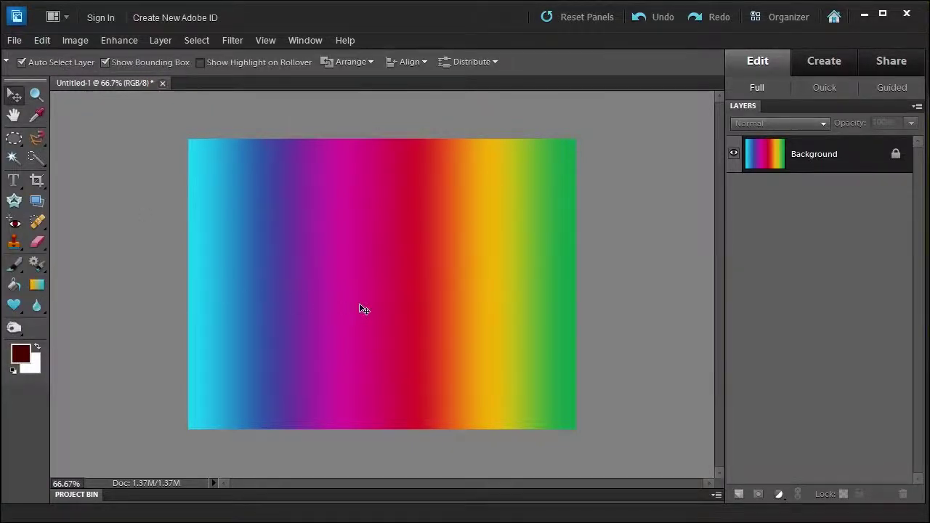
pyautogui.hotkey('ctrl', 'j')
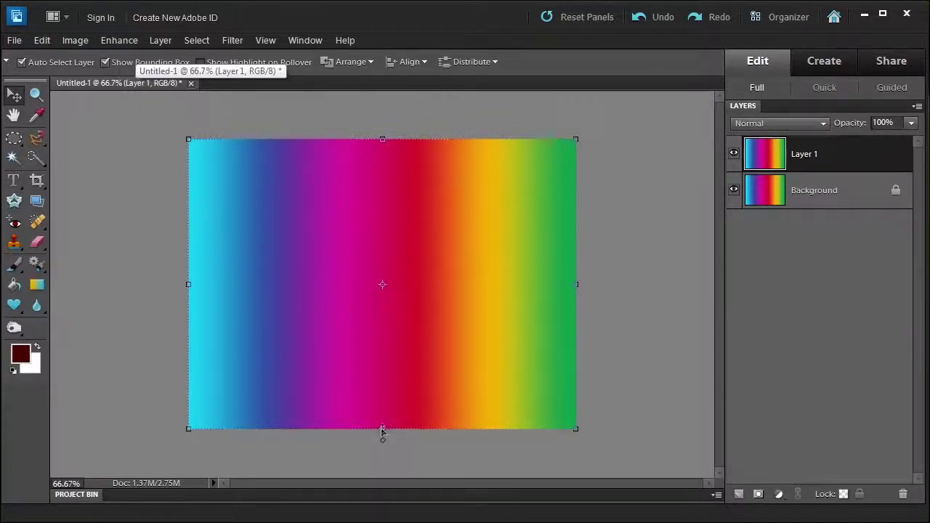
pyautogui.moveTo(383, 430); pyautogui.dragTo(376, 179)
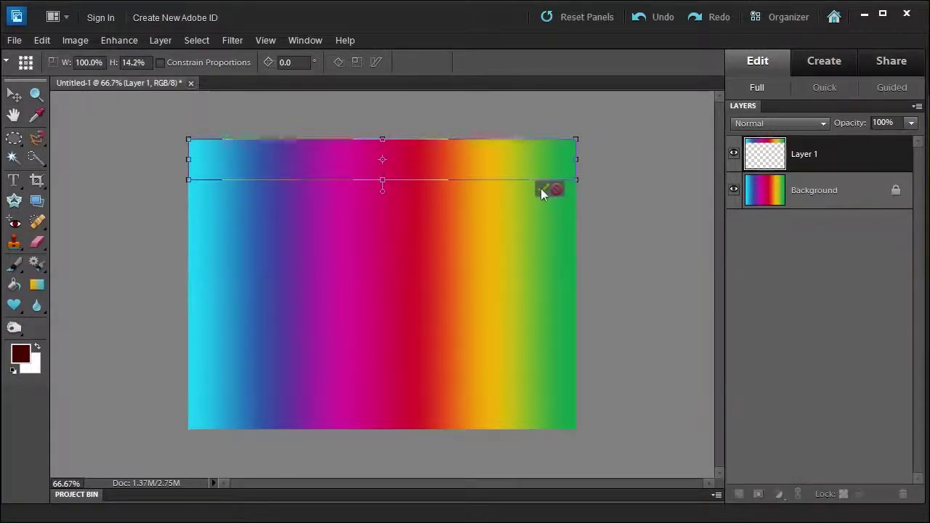
pyautogui.click(542, 189)
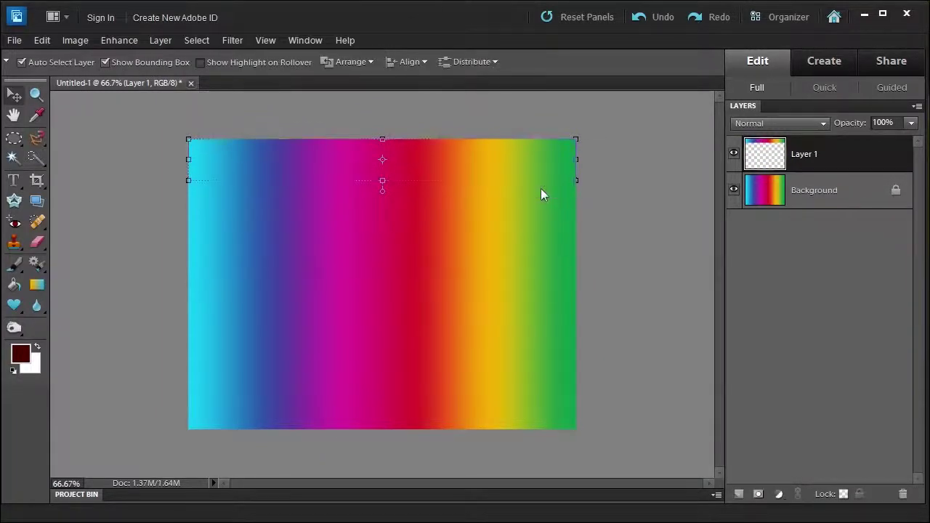
# Hide the Background layer and make four copies of the gradient strip, spaced down the canvas with small gaps between them.
pyautogui.click(734, 190)
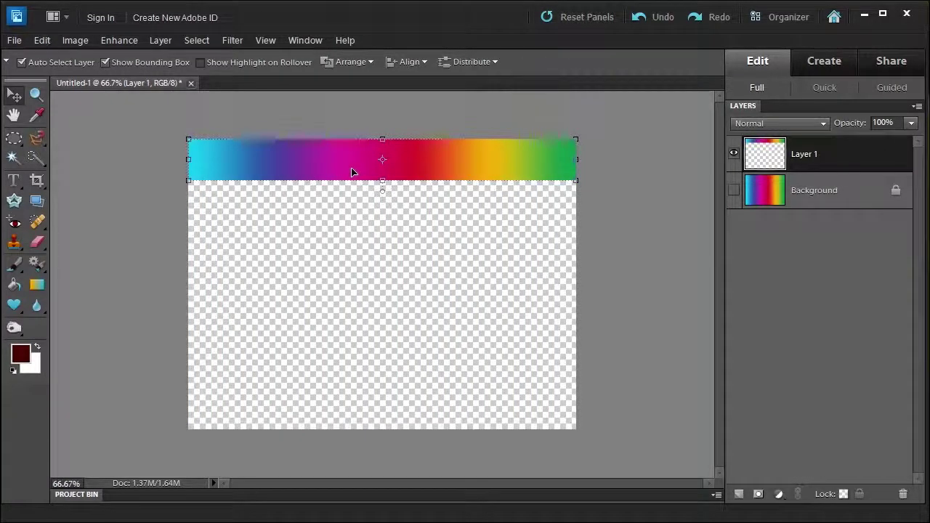
pyautogui.hotkey('ctrl', 'j')
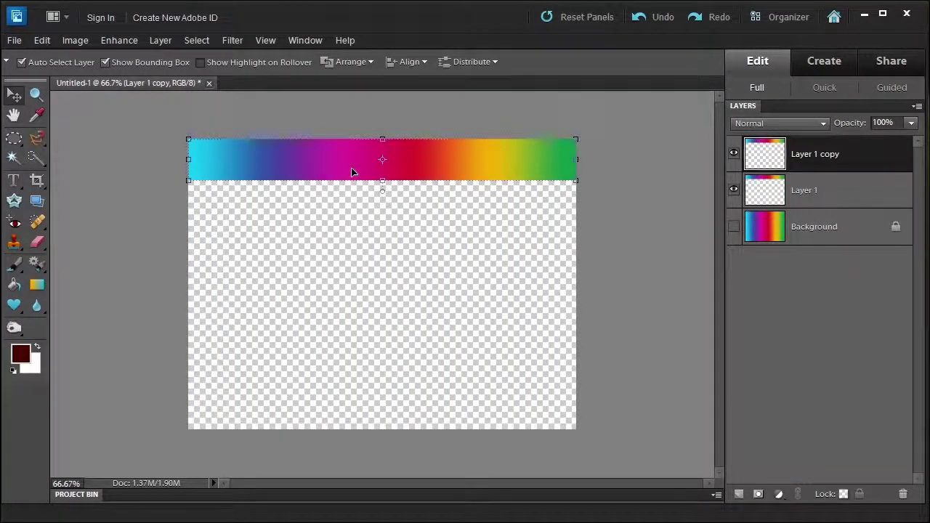
pyautogui.moveTo(352, 172); pyautogui.dragTo(346, 292)
pyautogui.hotkey('ctrl', 'j')
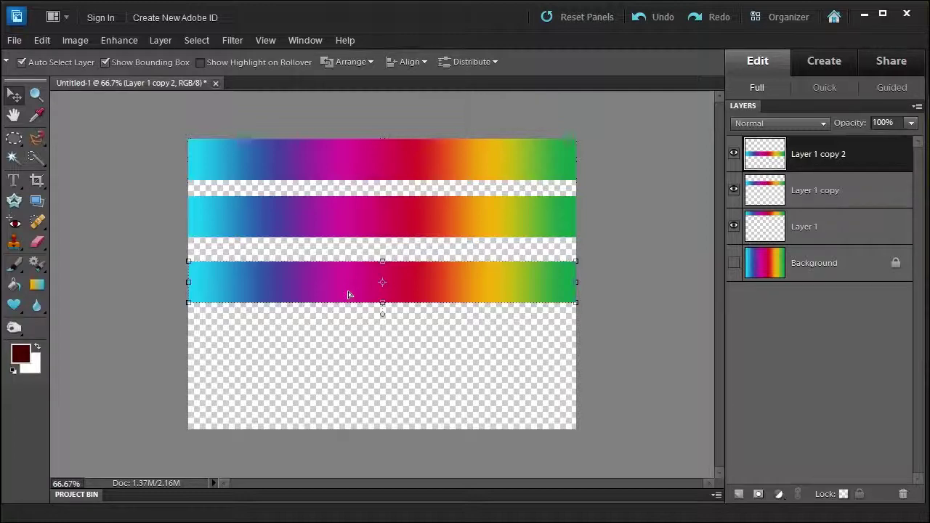
pyautogui.hotkey('ctrl', 'j')
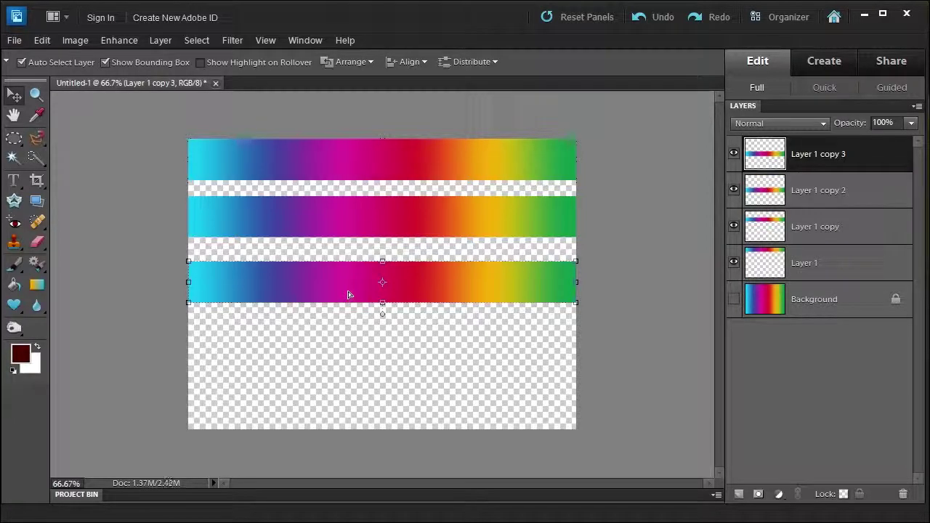
pyautogui.moveTo(348, 294); pyautogui.dragTo(353, 357)
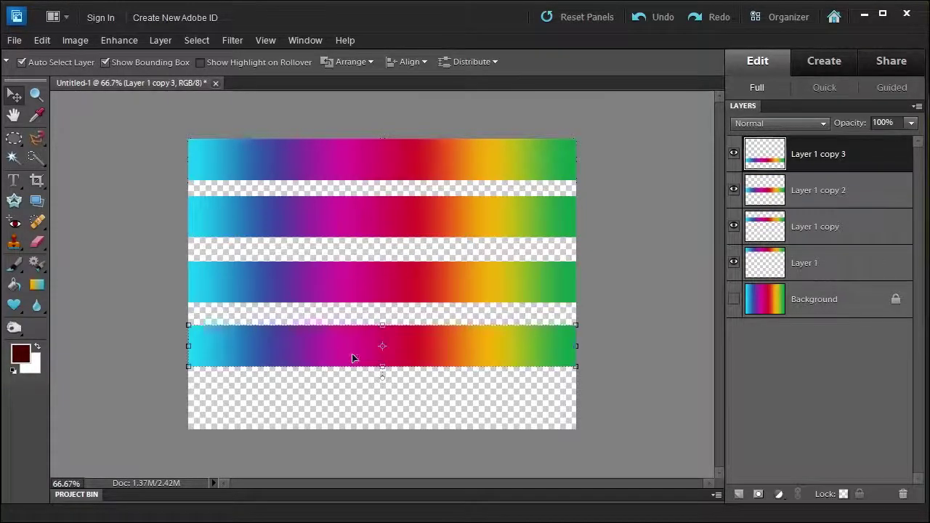
pyautogui.hotkey('ctrl', 'j')
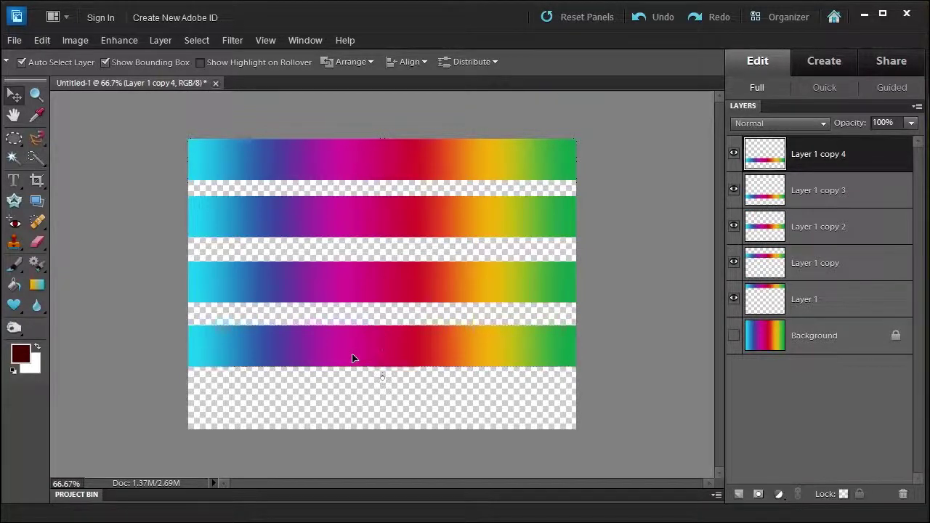
pyautogui.moveTo(352, 357); pyautogui.dragTo(353, 413)
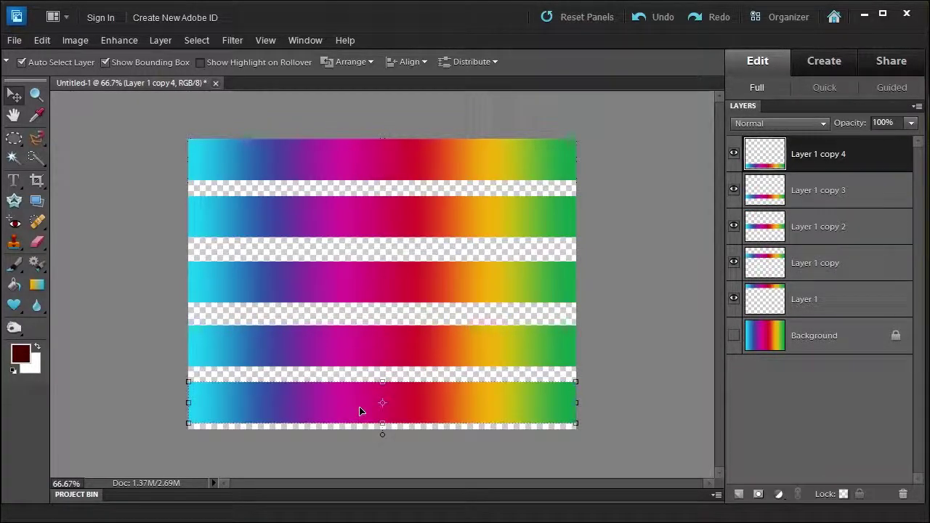
# Rename the layer of the topmost strip, Layer 1, as orig.
pyautogui.doubleClick(810, 300)
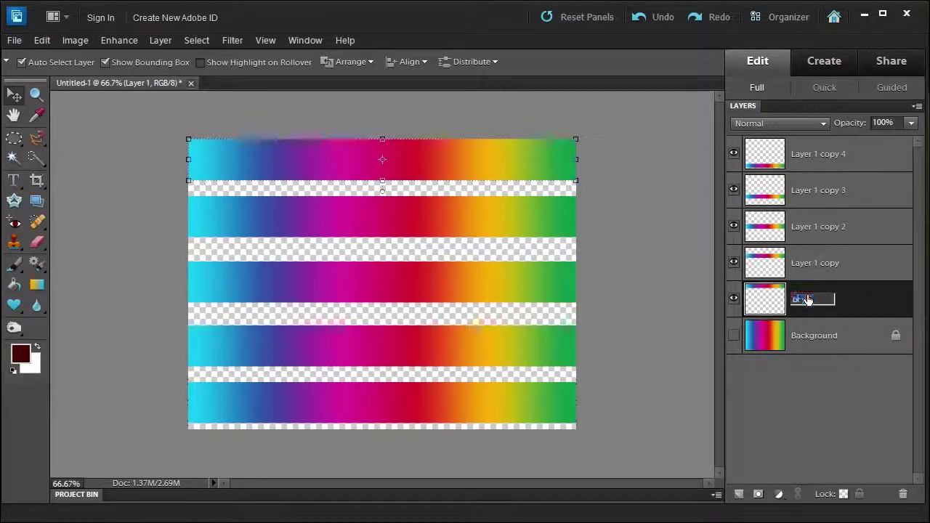
pyautogui.write('orig')
pyautogui.press('Return')
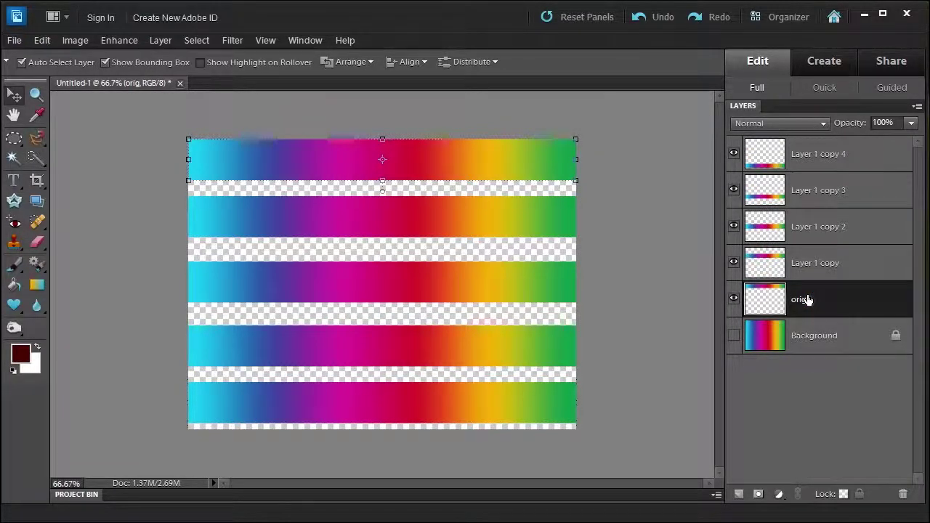
# Toggle the orig layer's visibility off and on to check which strip it holds.
pyautogui.doubleClick(811, 266)
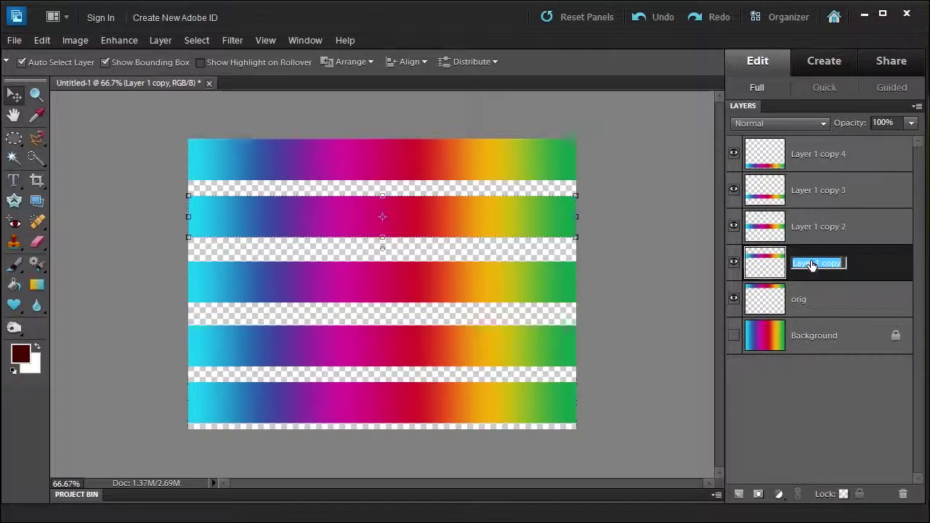
pyautogui.click(734, 298)
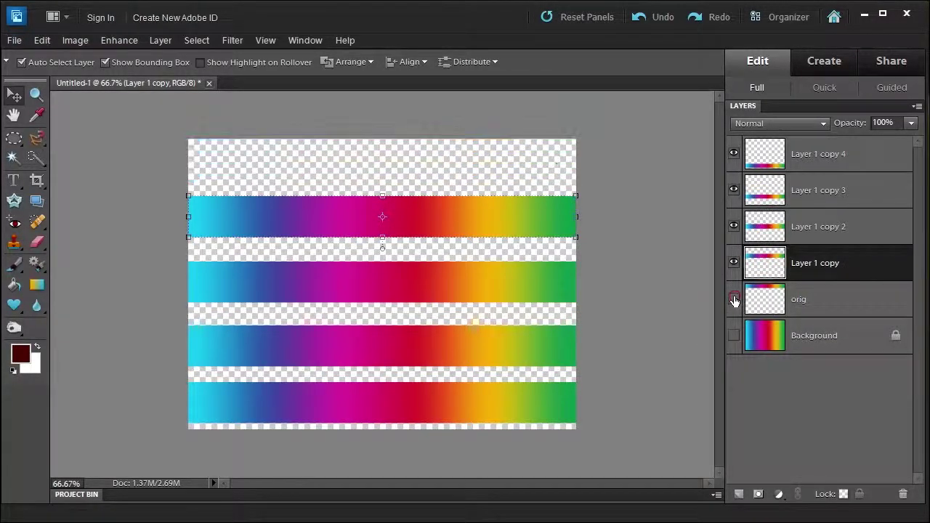
pyautogui.click(734, 298)
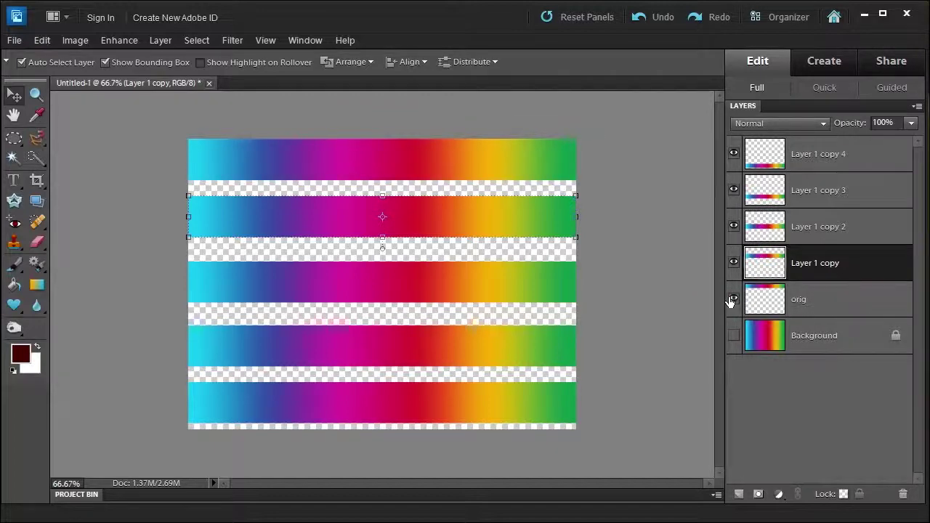
pyautogui.click(732, 299)
pyautogui.click(733, 299)
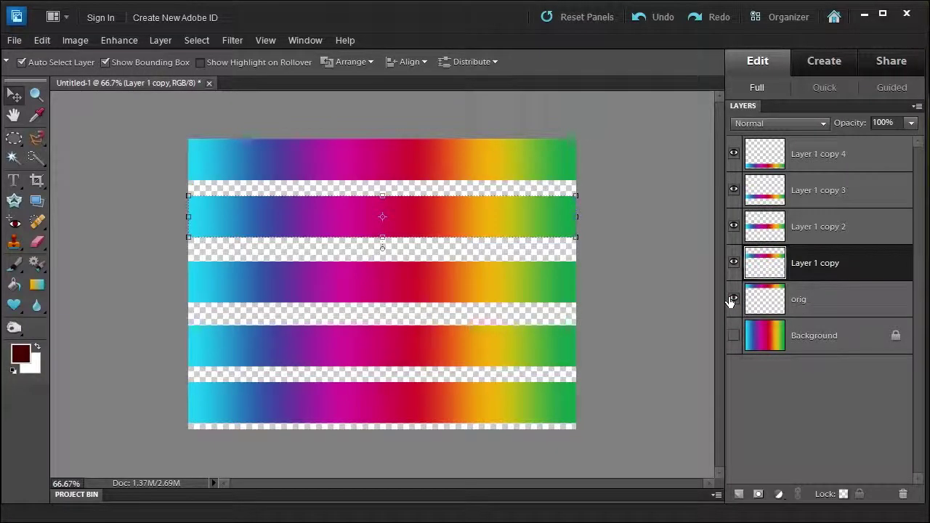
# Rename the four copied strip layers, from the upper strip to the lowest one, as 5, 10, 15 and 20.
pyautogui.doubleClick(814, 265)
pyautogui.write('5')
pyautogui.doubleClick(808, 228)
pyautogui.write('10')
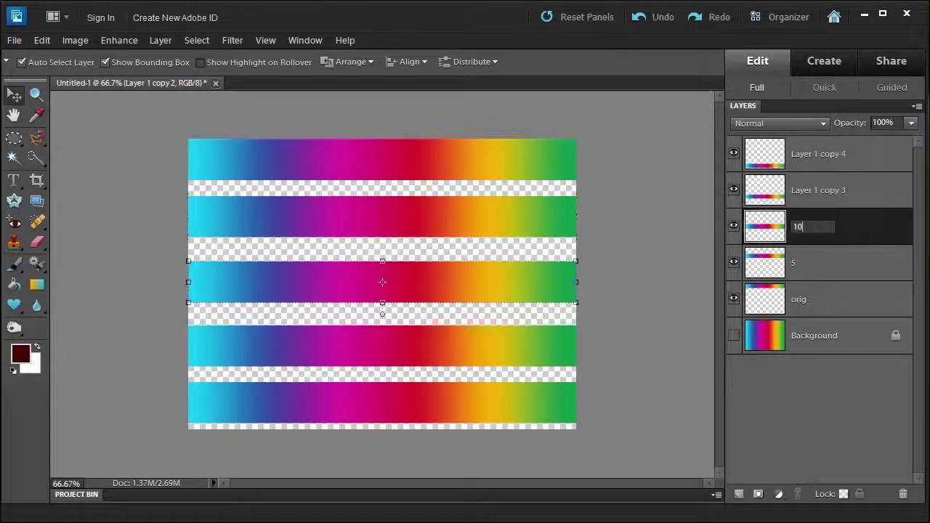
pyautogui.doubleClick(802, 191)
pyautogui.write('15')
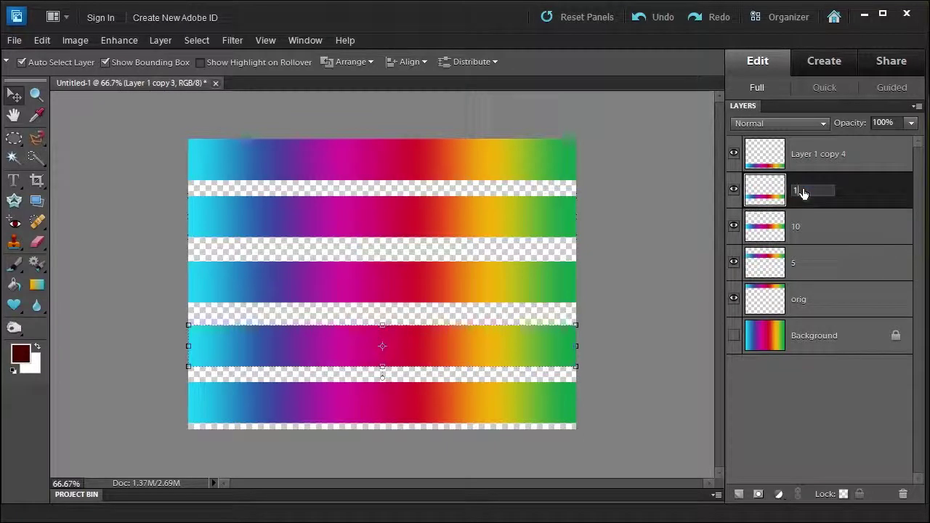
pyautogui.doubleClick(805, 159)
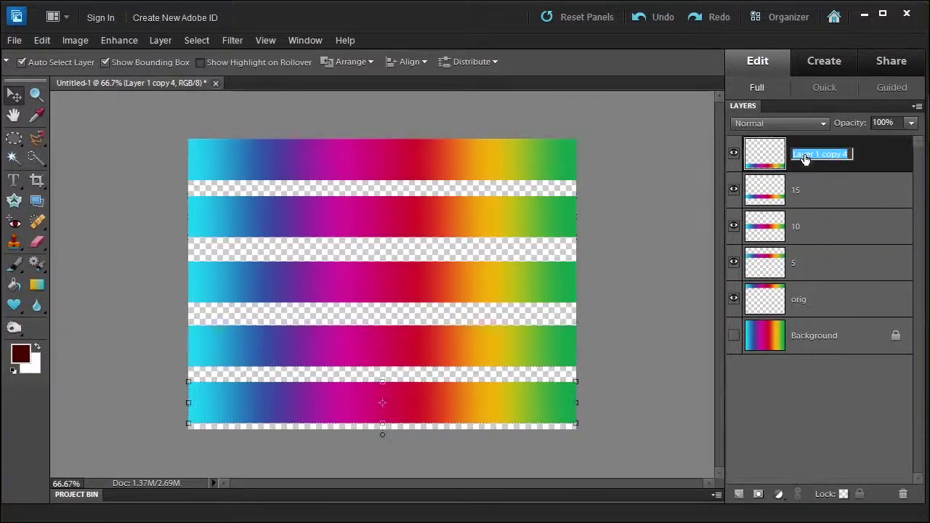
pyautogui.write('20')
pyautogui.press('Return')
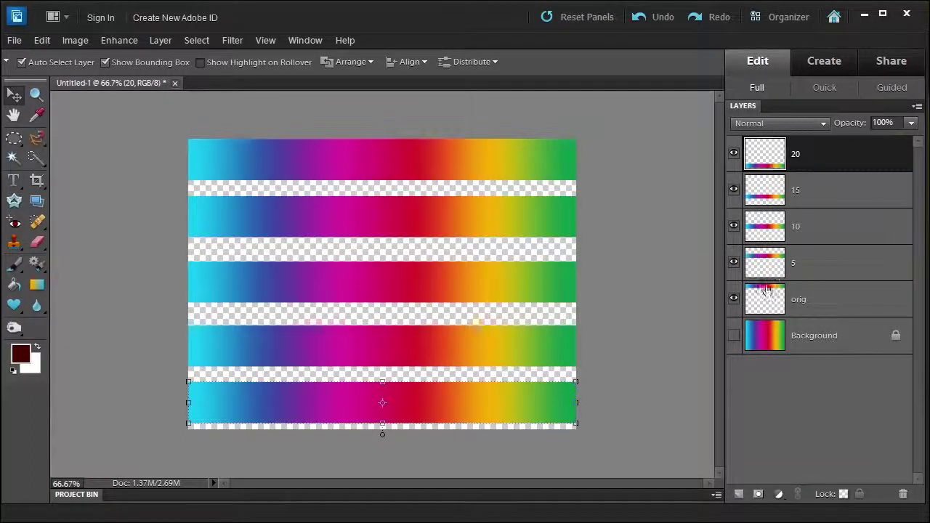
# Apply a Levels adjustment to layer 5 with the white input level set to 243.
pyautogui.click(835, 262)
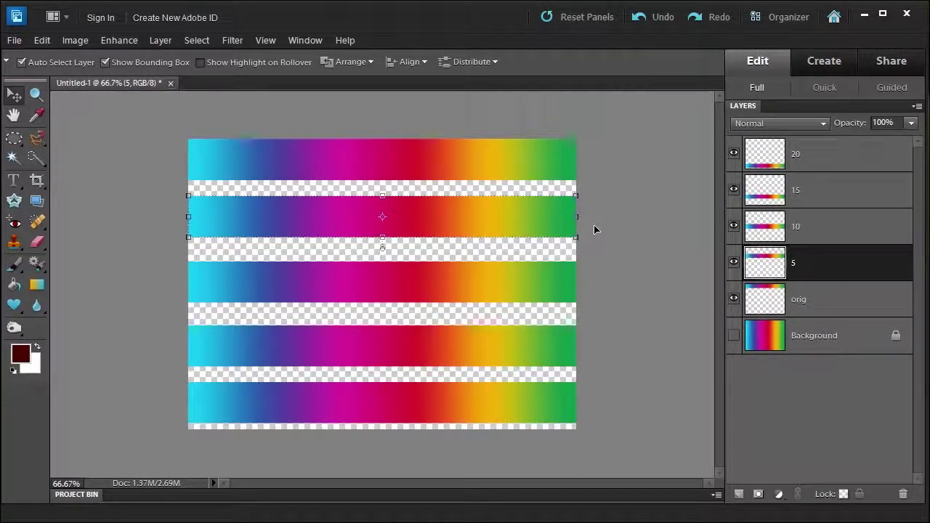
pyautogui.hotkey('ctrl', 'l')
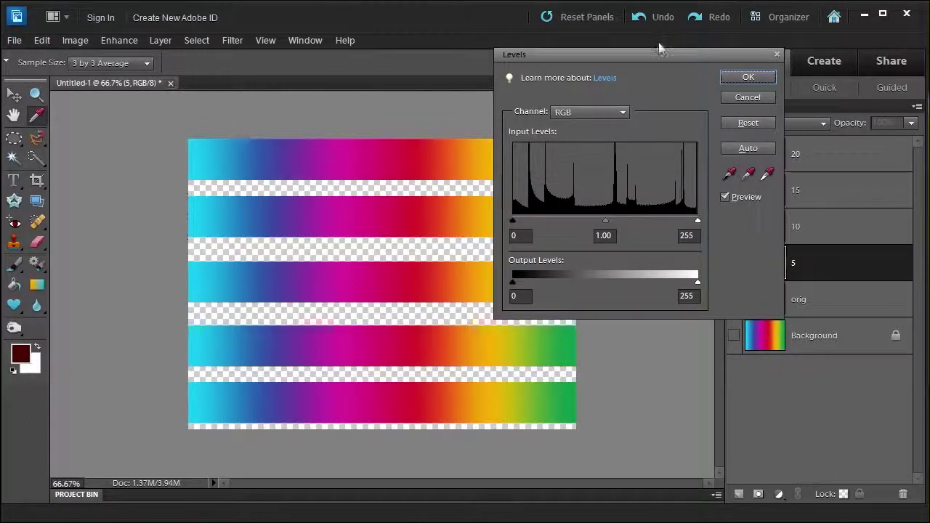
pyautogui.moveTo(657, 53); pyautogui.dragTo(763, 56)
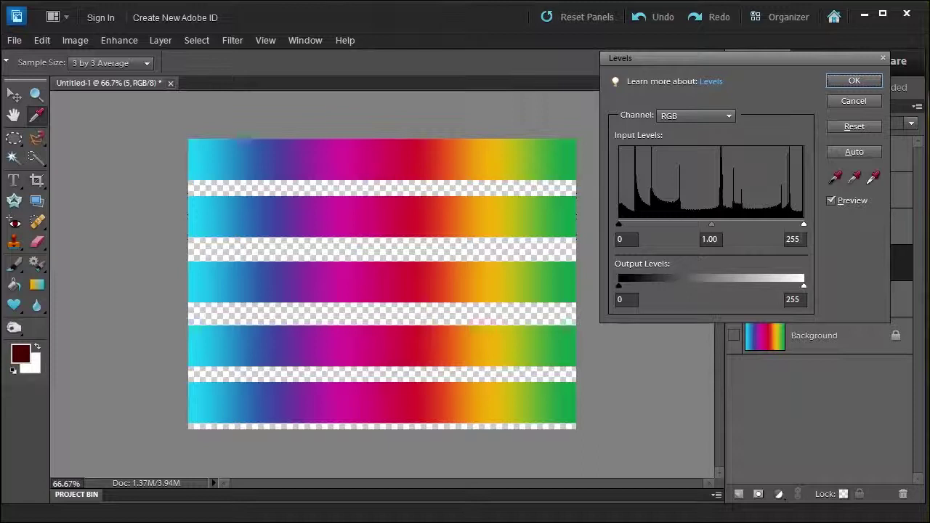
pyautogui.doubleClick(792, 239)
pyautogui.write('243')
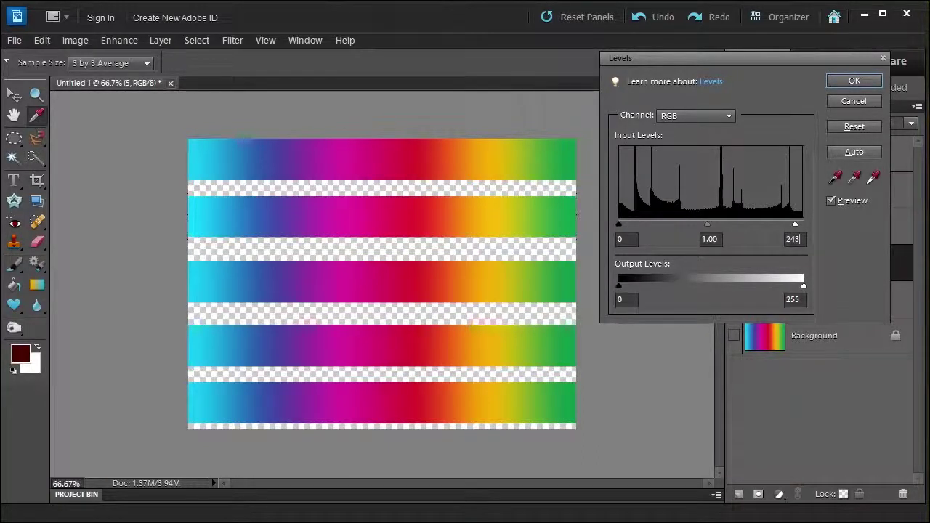
pyautogui.click(837, 80)
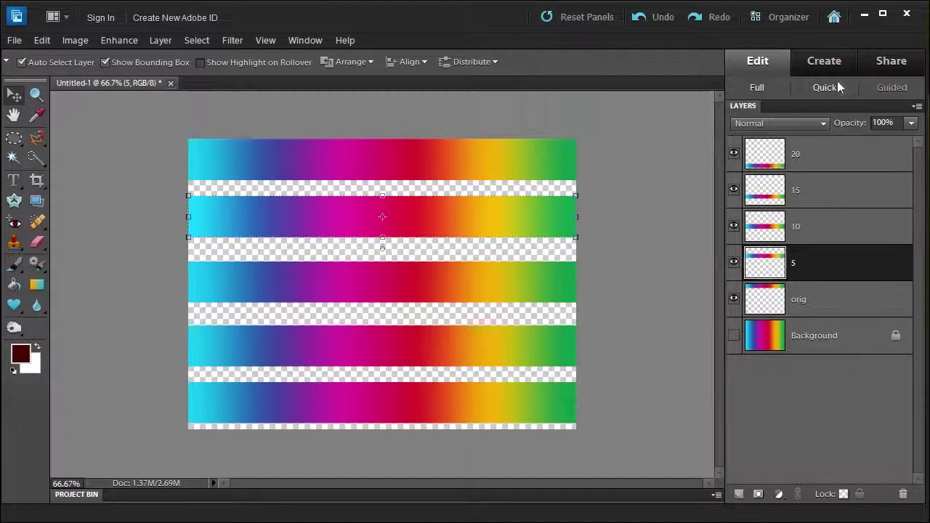
# Apply a Levels adjustment to layer 10 with the white input level set to 231.
pyautogui.click(838, 233)
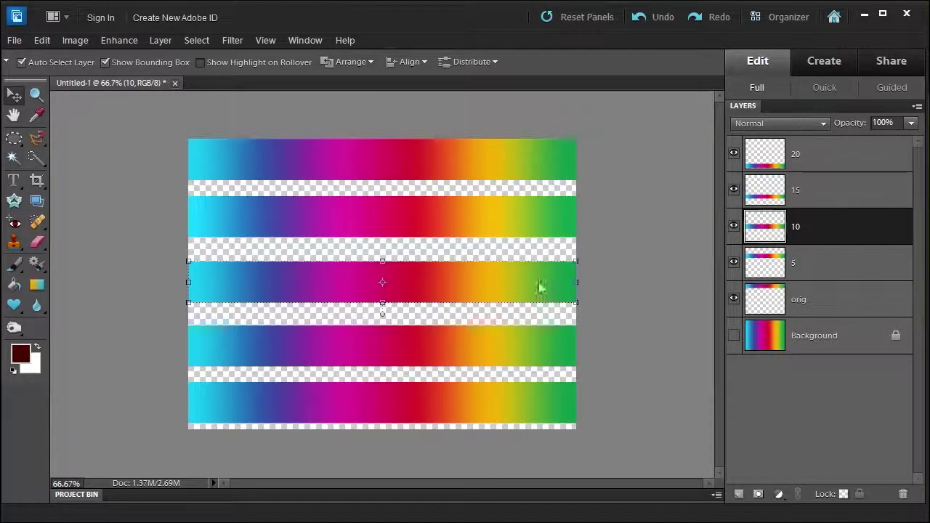
pyautogui.hotkey('ctrl', 'l')
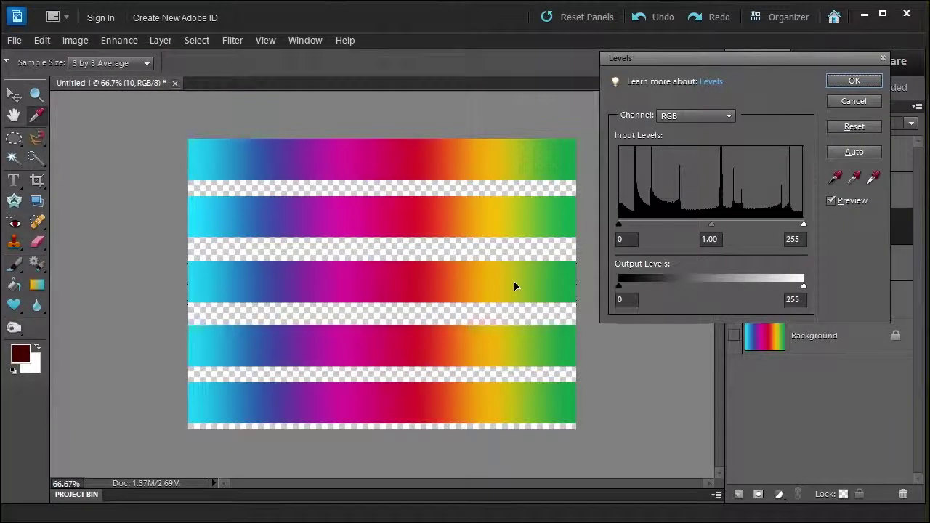
pyautogui.doubleClick(793, 239)
pyautogui.write('231')
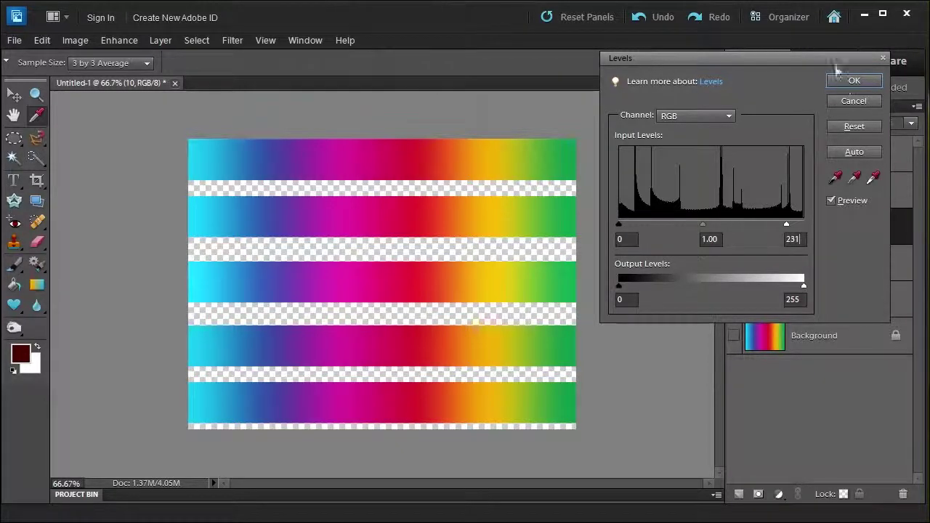
pyautogui.click(848, 81)
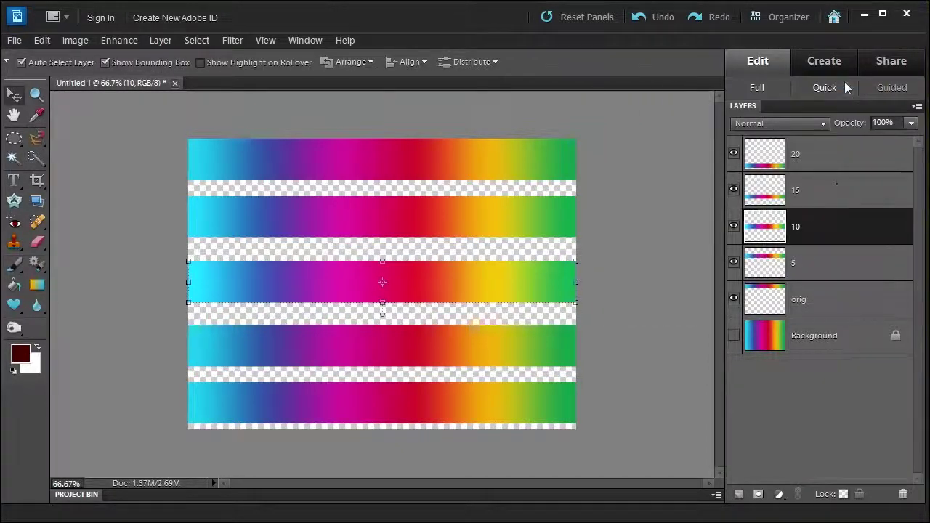
# Apply a Levels adjustment to layer 15 with the white input level set to 219.
pyautogui.click(832, 195)
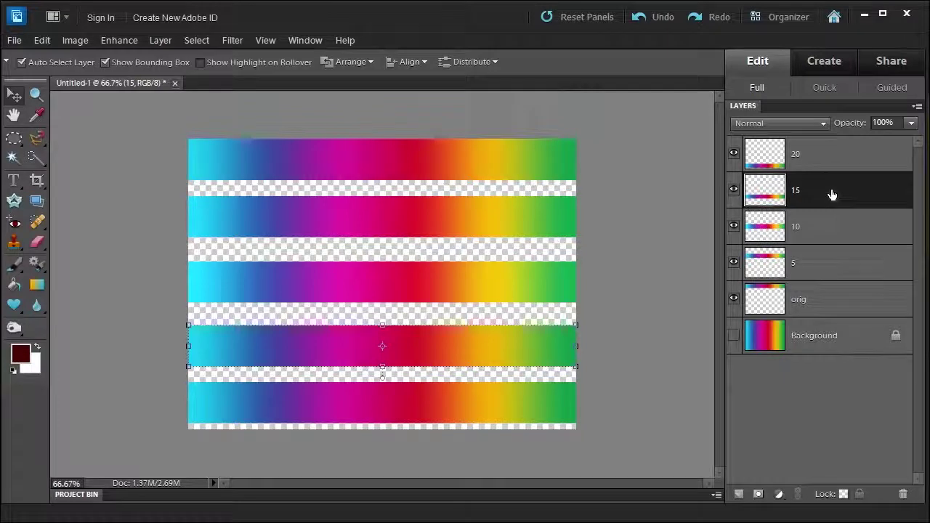
pyautogui.hotkey('ctrl', 'l')
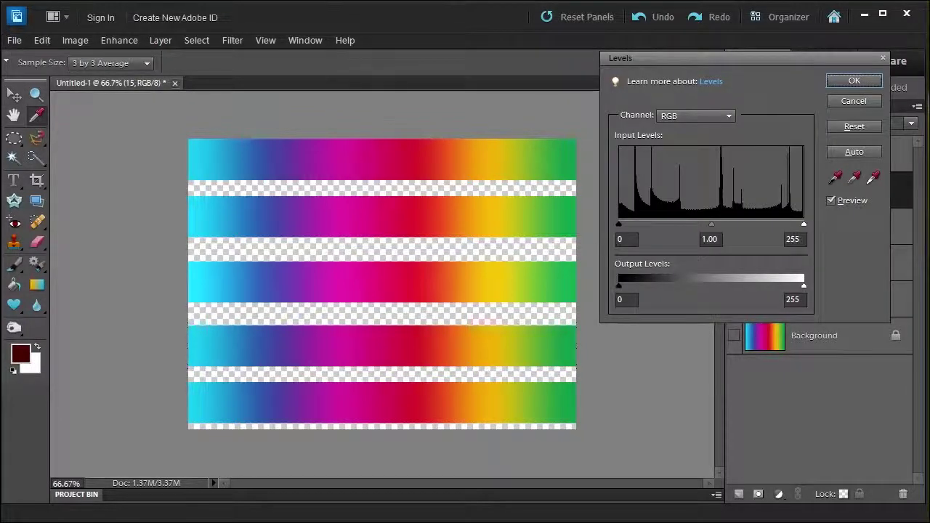
pyautogui.moveTo(802, 240); pyautogui.dragTo(786, 240)
pyautogui.write('219')
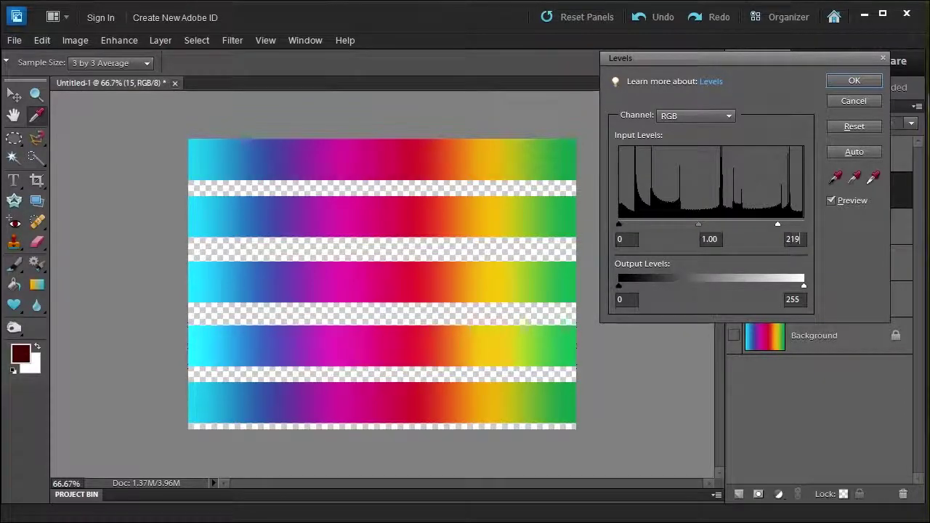
pyautogui.press('Return')
pyautogui.press('v')
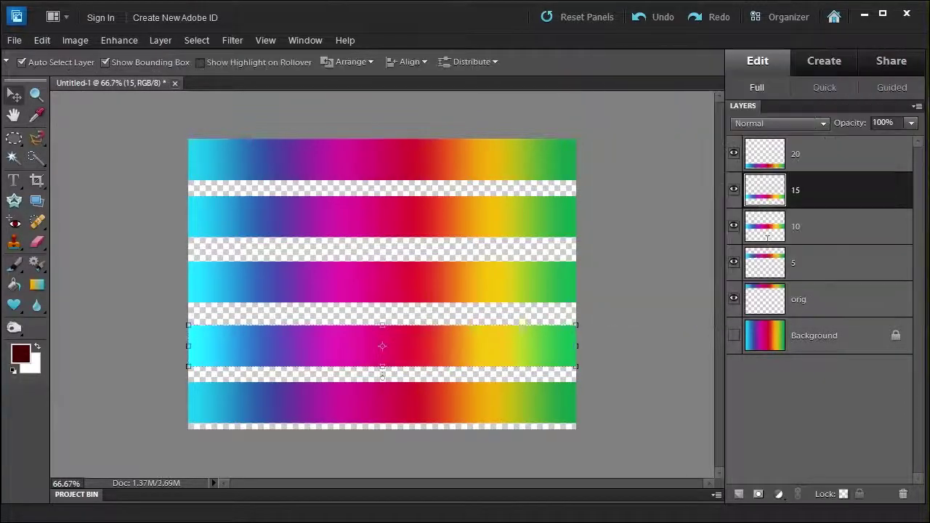
# Apply a Levels adjustment to layer 20 with the white input level set to 207.
pyautogui.click(820, 154)
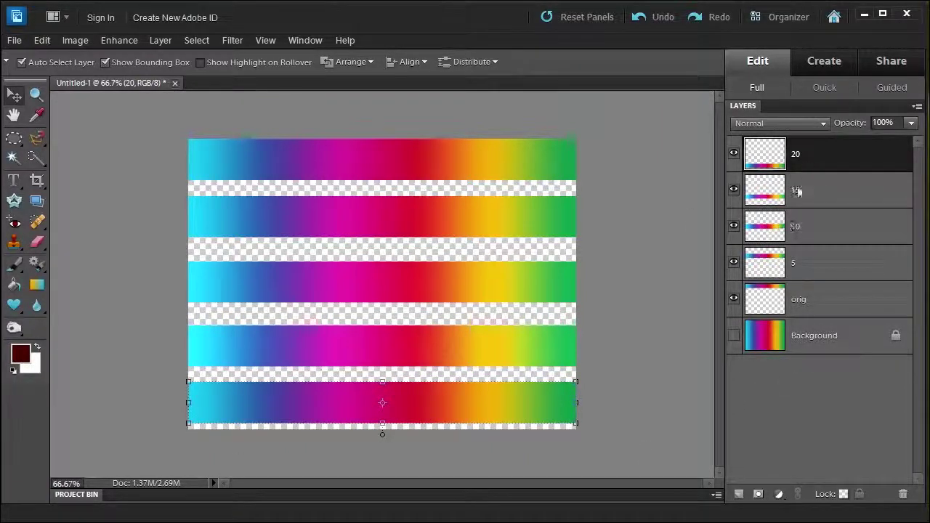
pyautogui.hotkey('ctrl', 'l')
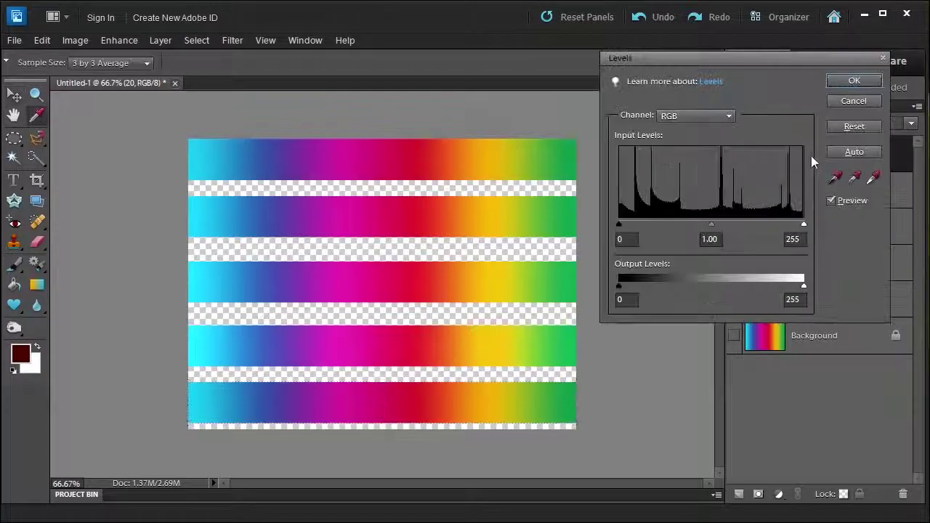
pyautogui.click(793, 239)
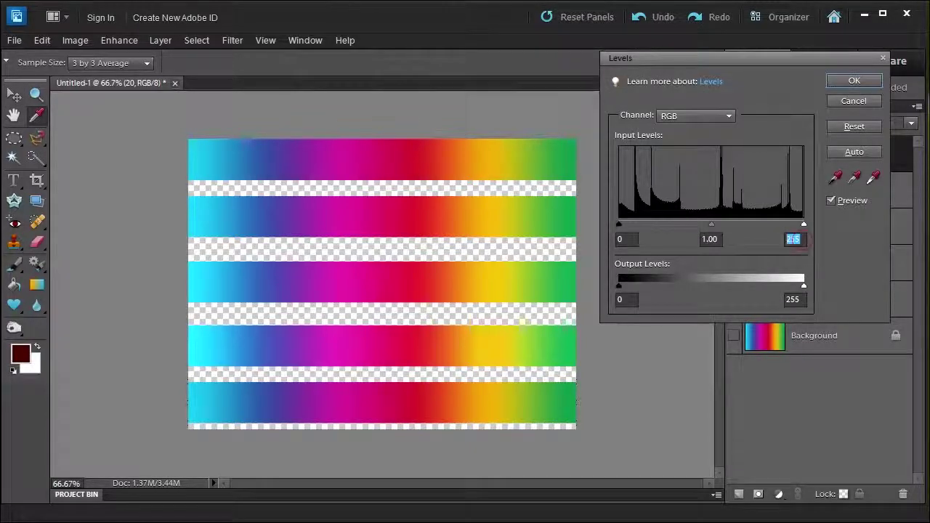
pyautogui.write('207')
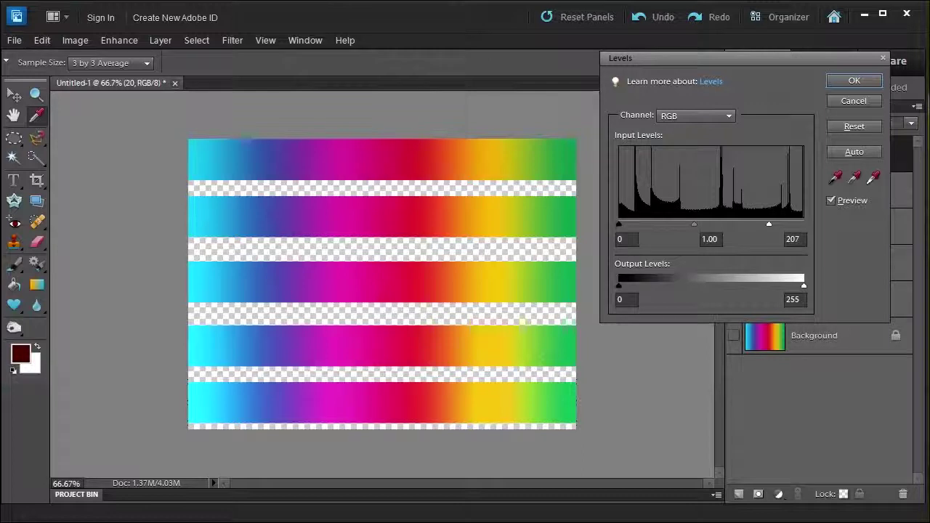
pyautogui.press('Return')
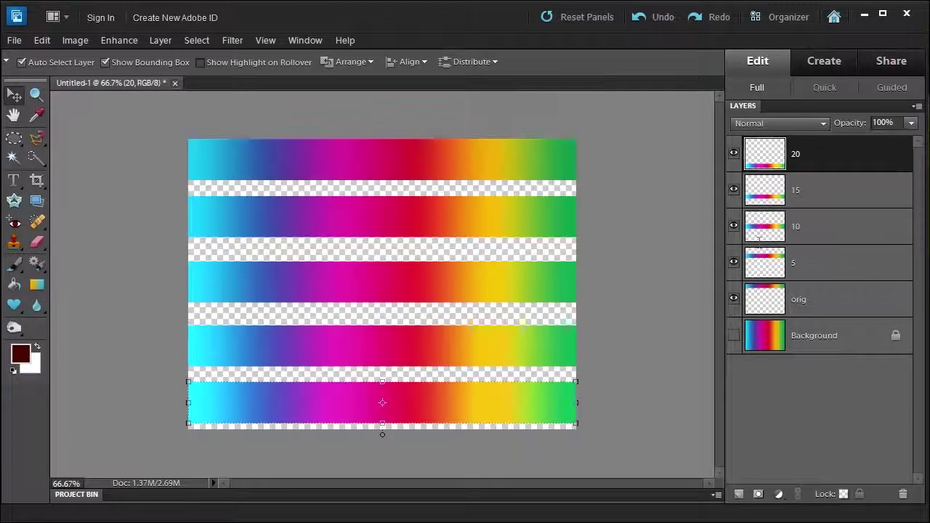